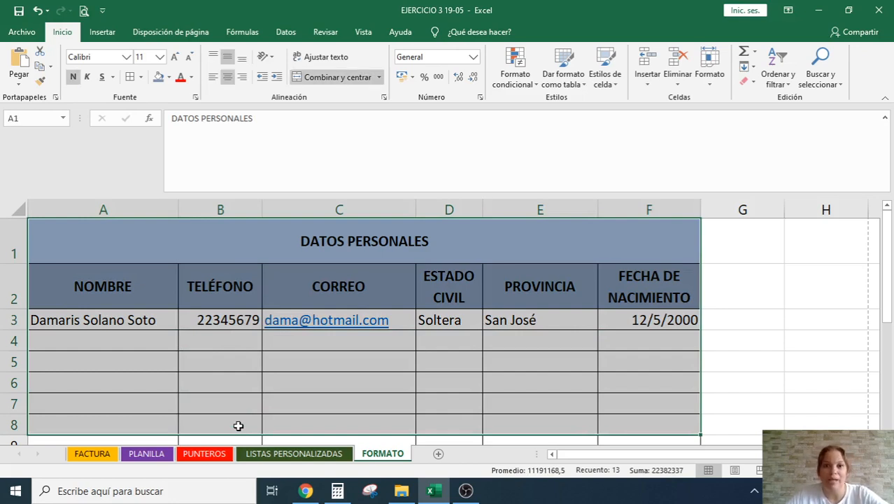
{"action": "scroll", "coordinate": [558, 386], "scroll_direction": "down", "scroll_amount": 1}
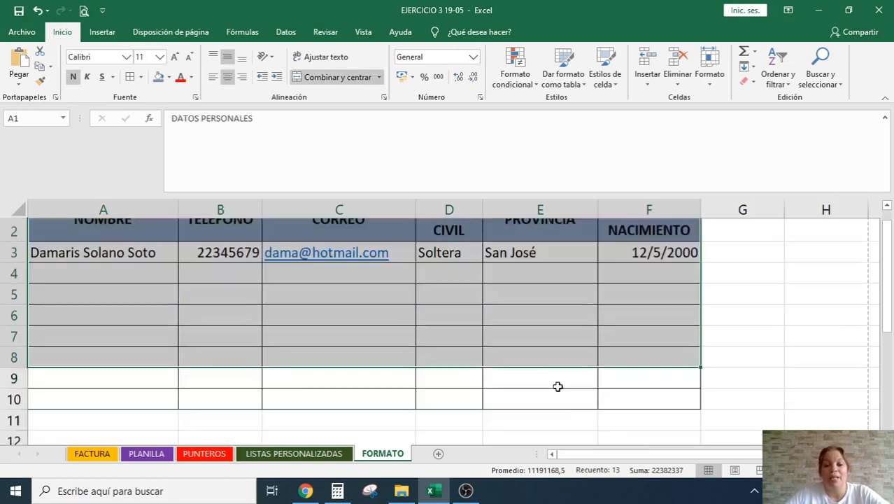
{"action": "scroll", "coordinate": [557, 386], "scroll_direction": "up", "scroll_amount": 1}
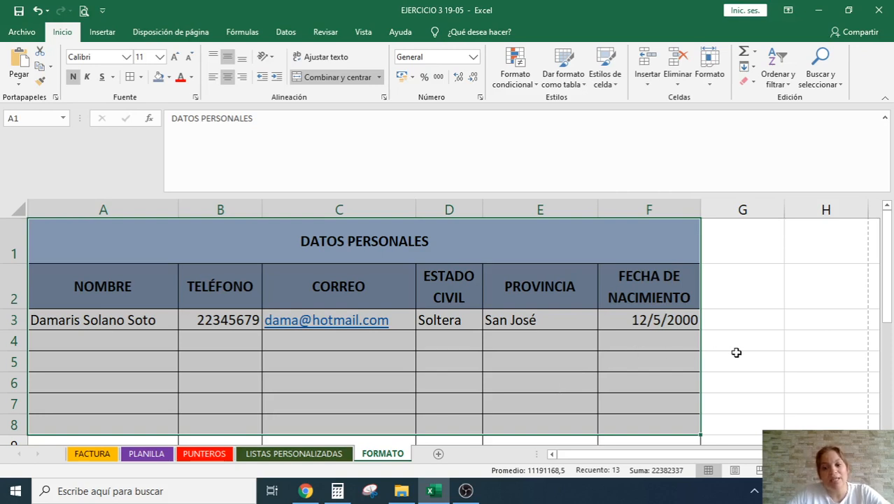
{"action": "left_click", "coordinate": [753, 376]}
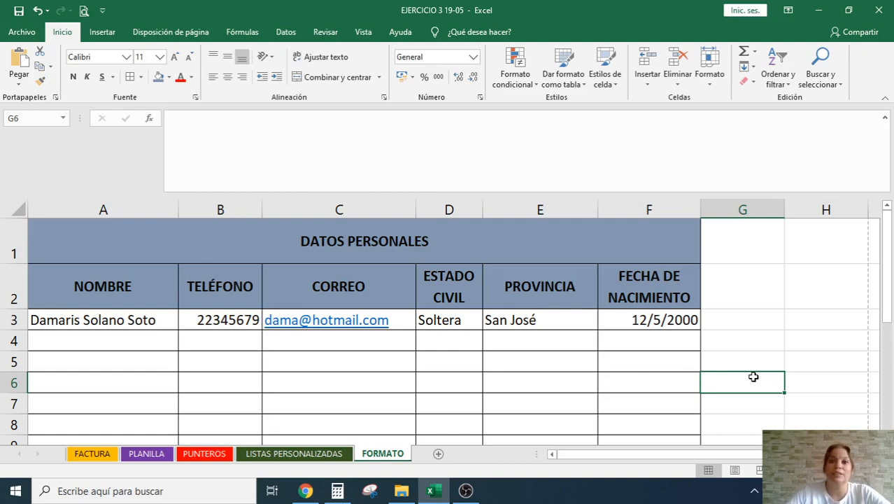
Step: Open the cell formatting options for the whole DATOS PERSONALES table and review every category, from number to protection
{"action": "left_click_drag", "start_coordinate": [367, 231], "coordinate": [409, 372]}
{"action": "scroll", "coordinate": [509, 262], "scroll_direction": "up", "scroll_amount": 1}
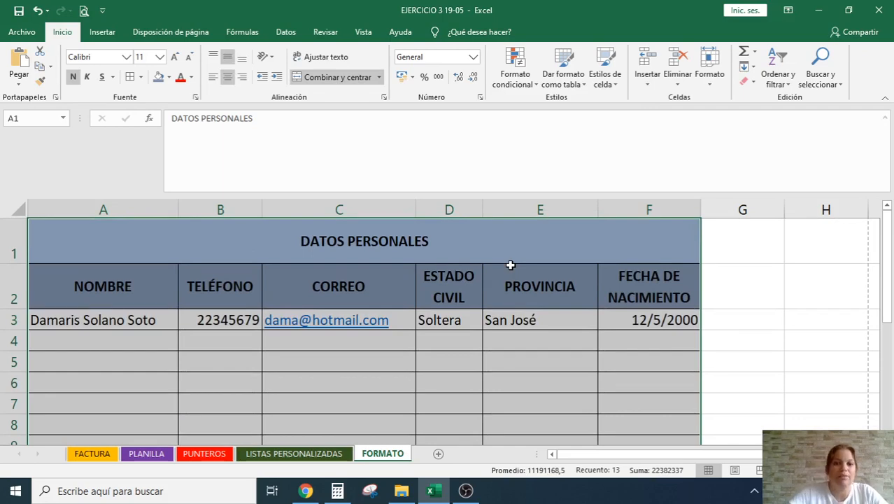
{"action": "key", "text": "ctrl+1"}
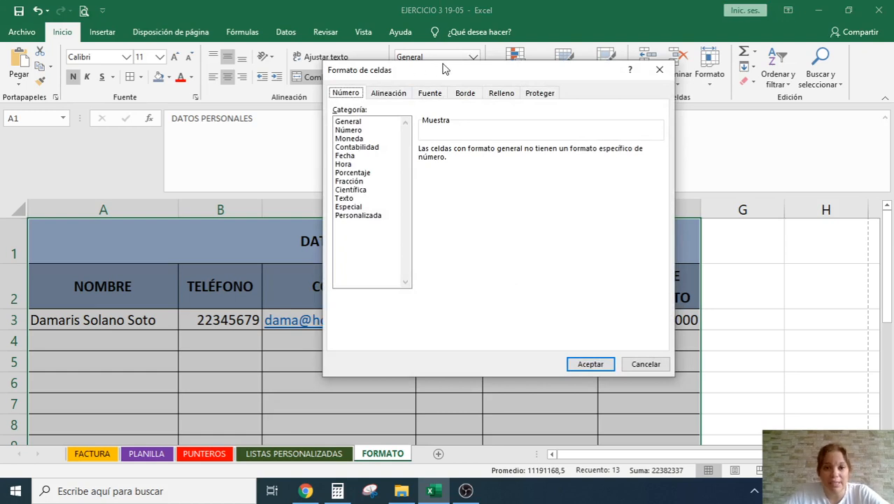
{"action": "left_click_drag", "start_coordinate": [451, 74], "coordinate": [365, 85]}
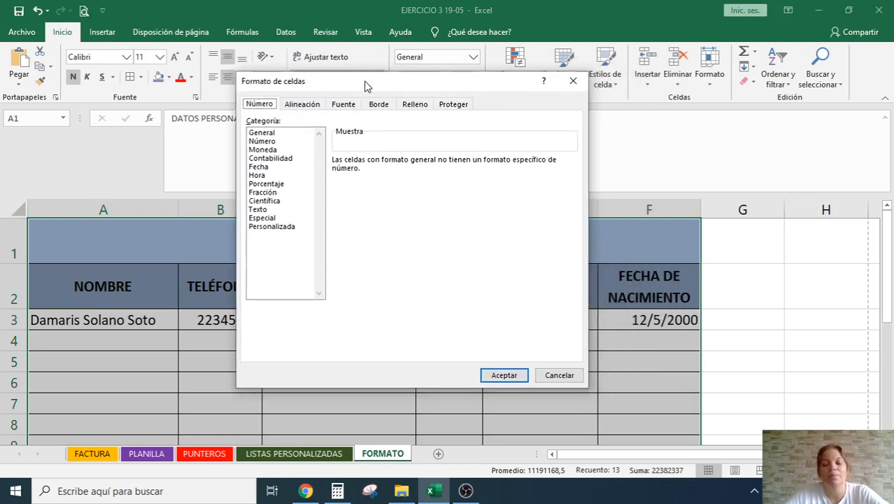
{"action": "left_click", "coordinate": [299, 104]}
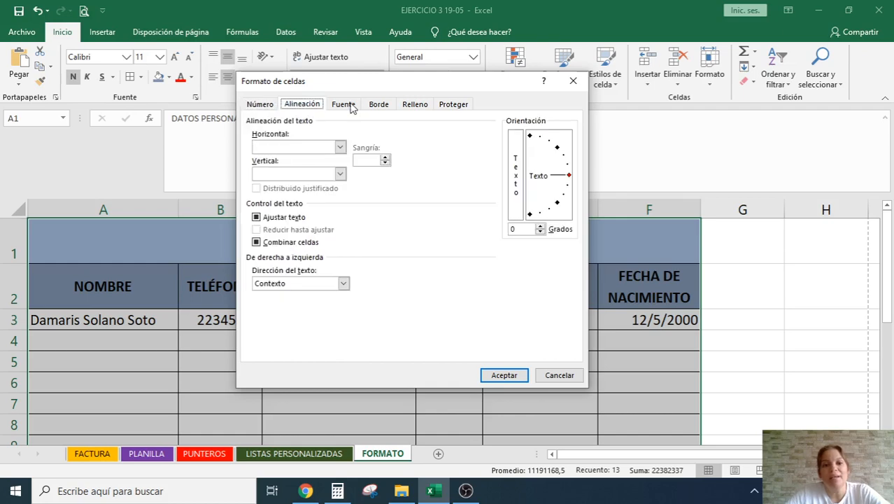
{"action": "left_click", "coordinate": [351, 106]}
{"action": "left_click", "coordinate": [379, 108]}
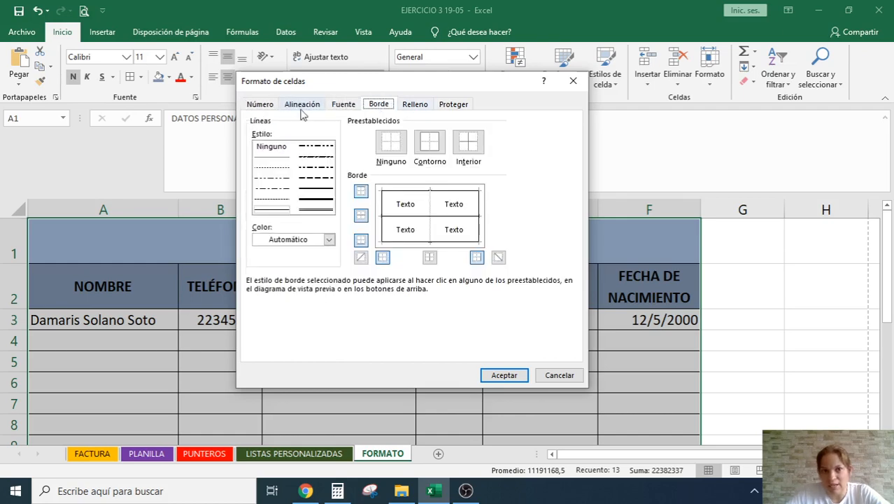
{"action": "left_click", "coordinate": [261, 108]}
{"action": "left_click", "coordinate": [312, 106]}
{"action": "left_click", "coordinate": [351, 106]}
{"action": "left_click", "coordinate": [377, 106]}
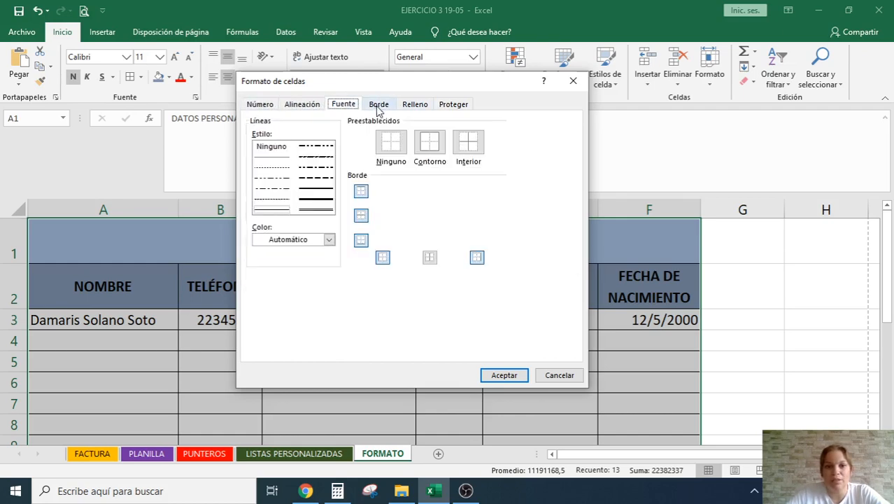
{"action": "left_click", "coordinate": [416, 107]}
{"action": "left_click", "coordinate": [453, 106]}
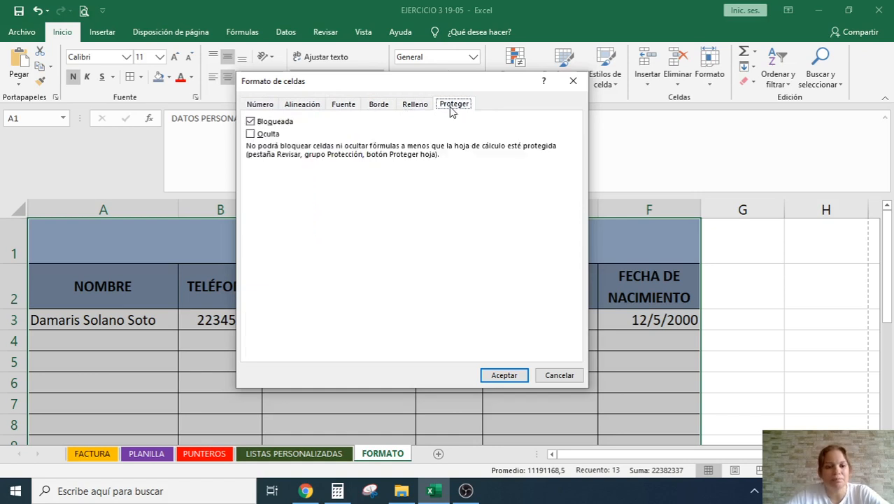
{"action": "left_click", "coordinate": [261, 105]}
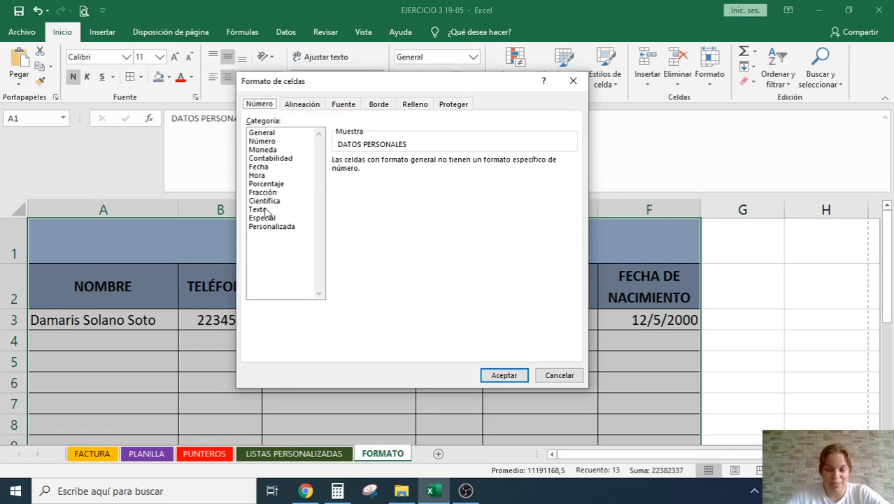
Step: Examine the text alignment, text control and orientation settings for the selected table
{"action": "left_click", "coordinate": [314, 106]}
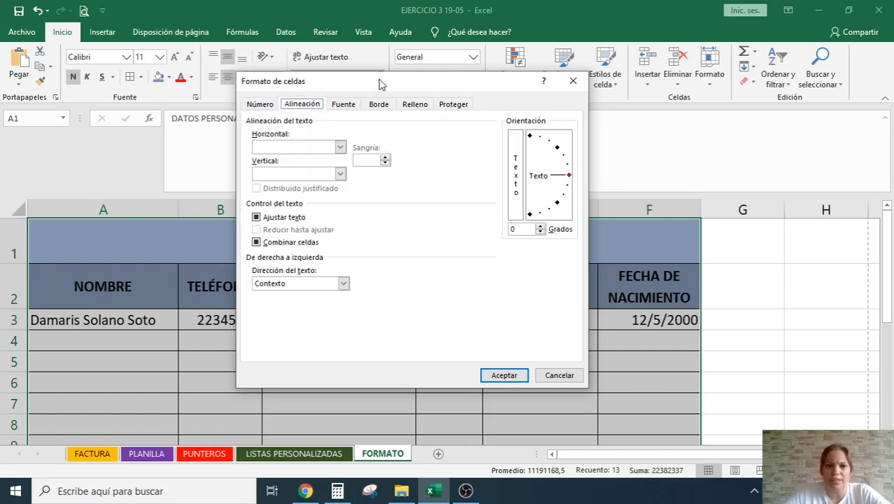
{"action": "left_click_drag", "start_coordinate": [383, 87], "coordinate": [442, 123]}
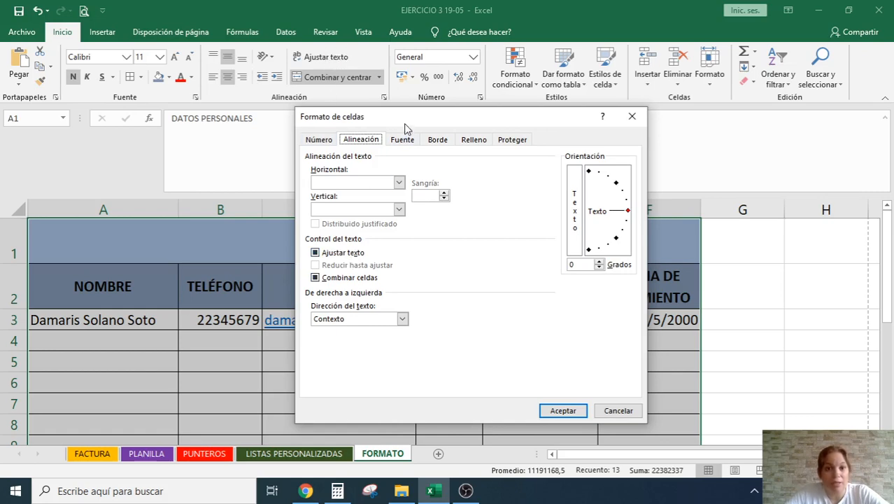
{"action": "left_click_drag", "start_coordinate": [406, 119], "coordinate": [577, 103]}
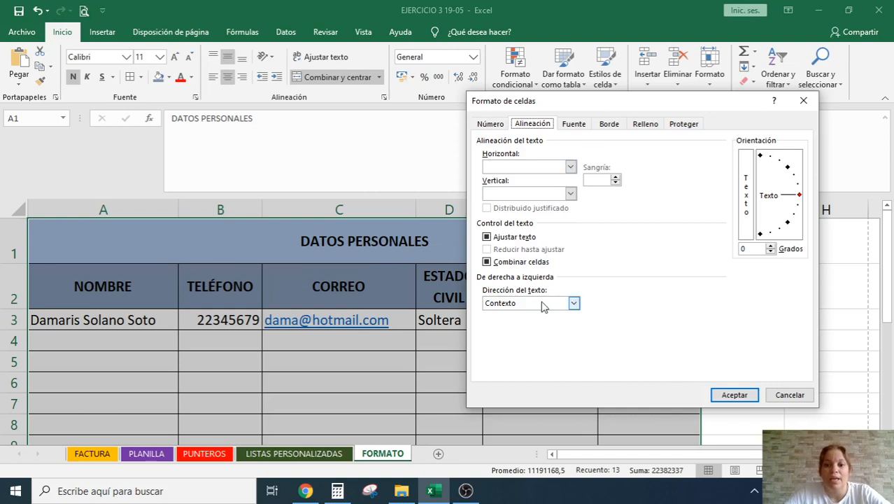
{"action": "left_click", "coordinate": [488, 260]}
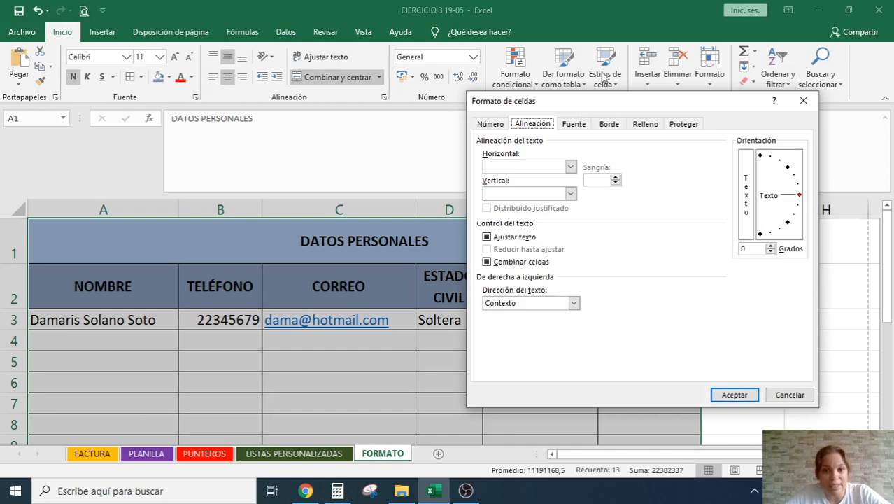
{"action": "left_click_drag", "start_coordinate": [601, 105], "coordinate": [49, 111]}
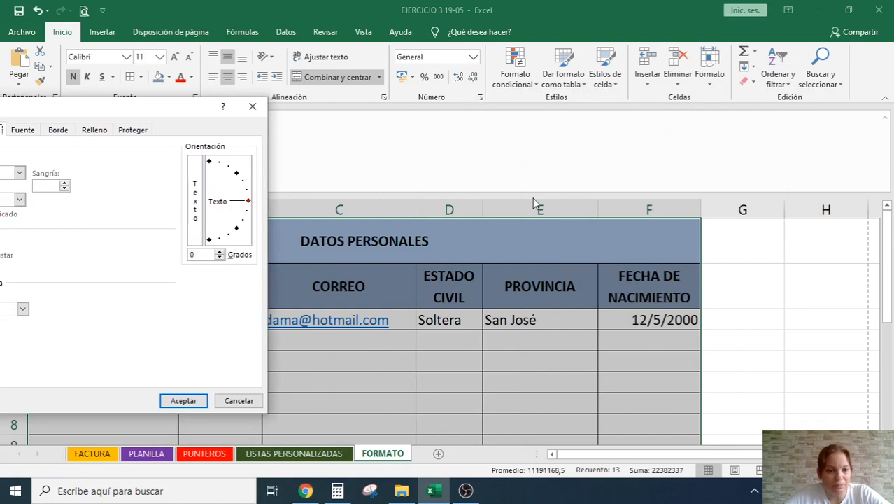
{"action": "left_click_drag", "start_coordinate": [173, 106], "coordinate": [525, 120]}
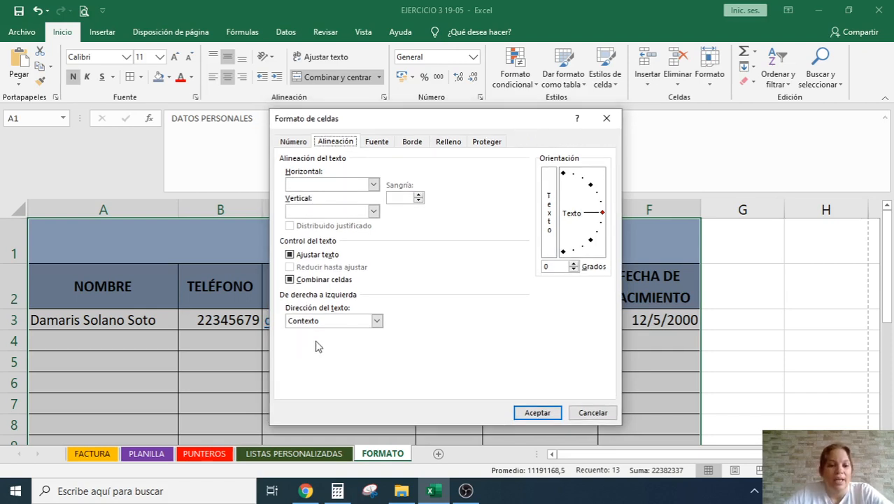
Step: Set the selected table's text direction to De izquierda a derecha and its text orientation to 45 degrees
{"action": "left_click", "coordinate": [376, 321]}
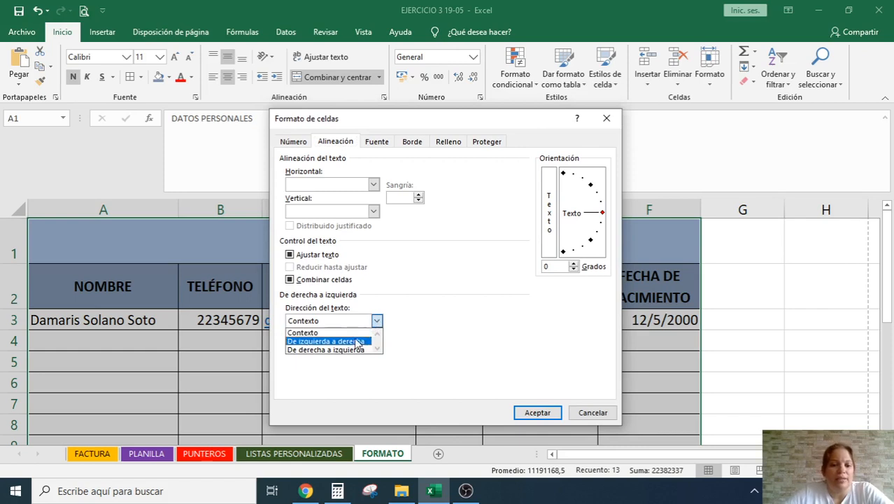
{"action": "left_click", "coordinate": [351, 335]}
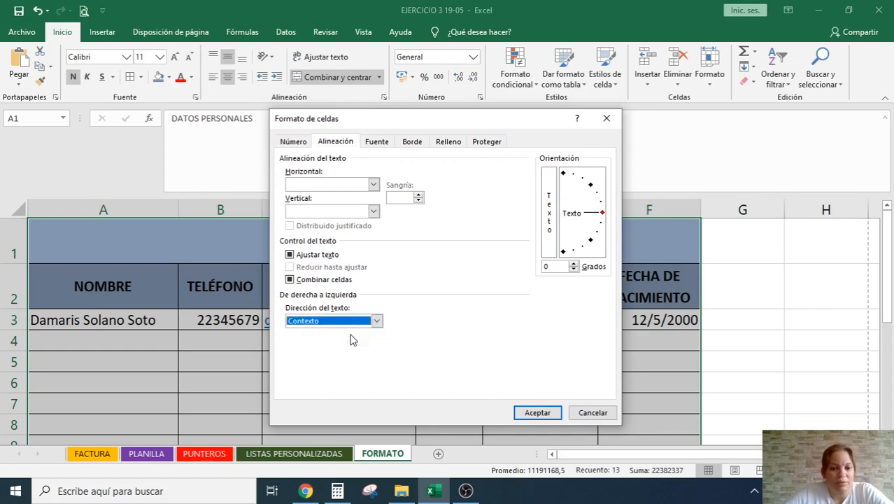
{"action": "left_click", "coordinate": [376, 323]}
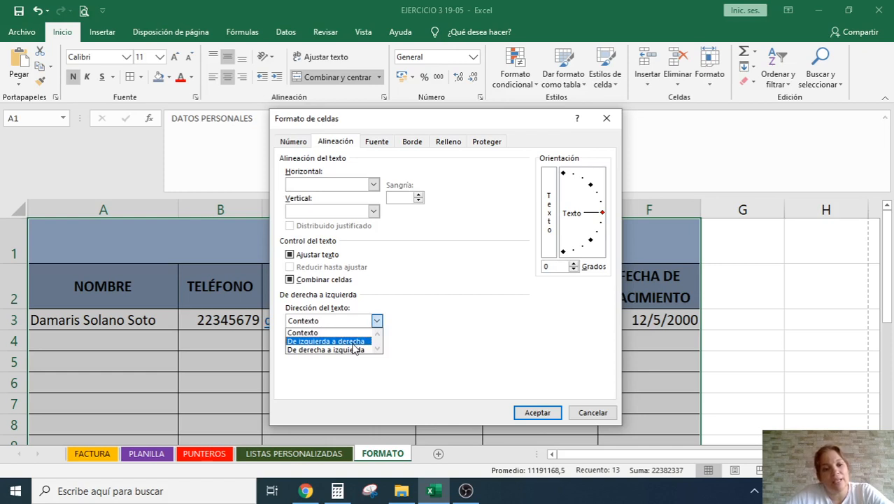
{"action": "left_click", "coordinate": [354, 342]}
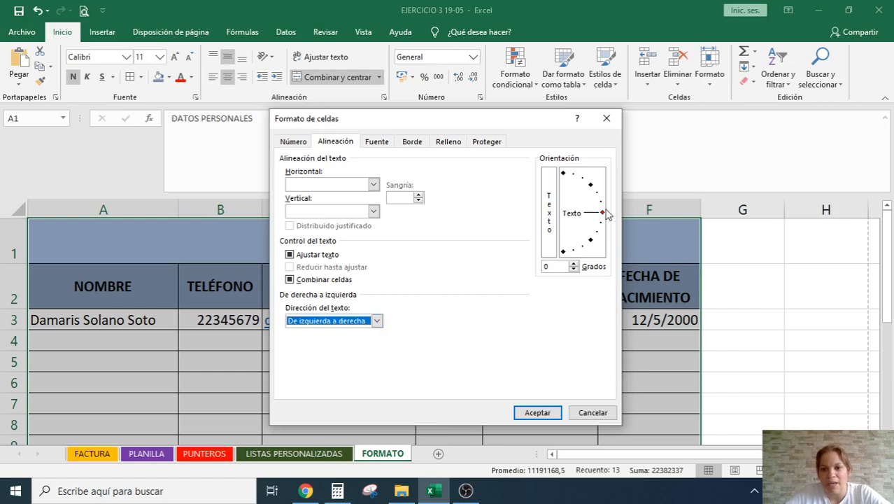
{"action": "left_click_drag", "start_coordinate": [604, 217], "coordinate": [596, 185]}
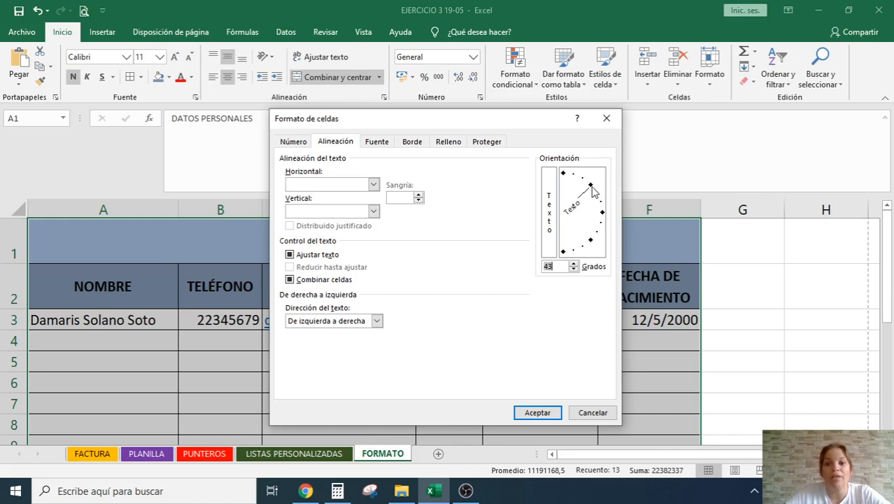
{"action": "left_click", "coordinate": [591, 186]}
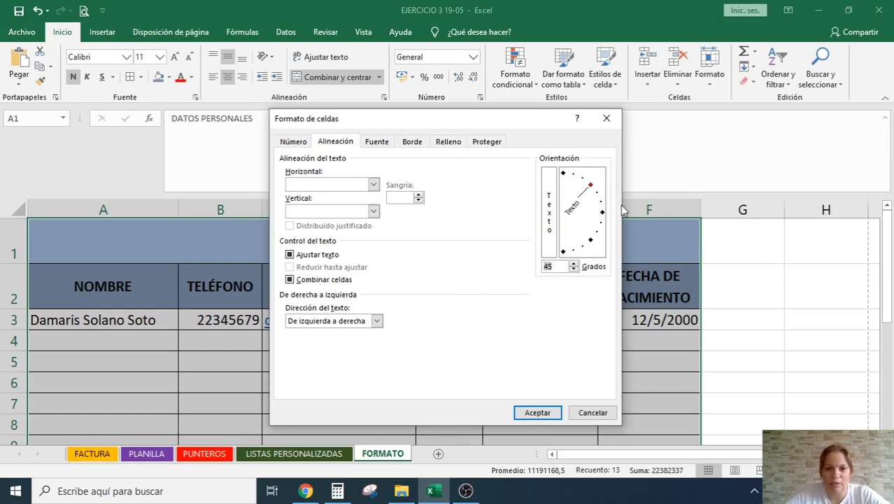
{"action": "left_click", "coordinate": [533, 414]}
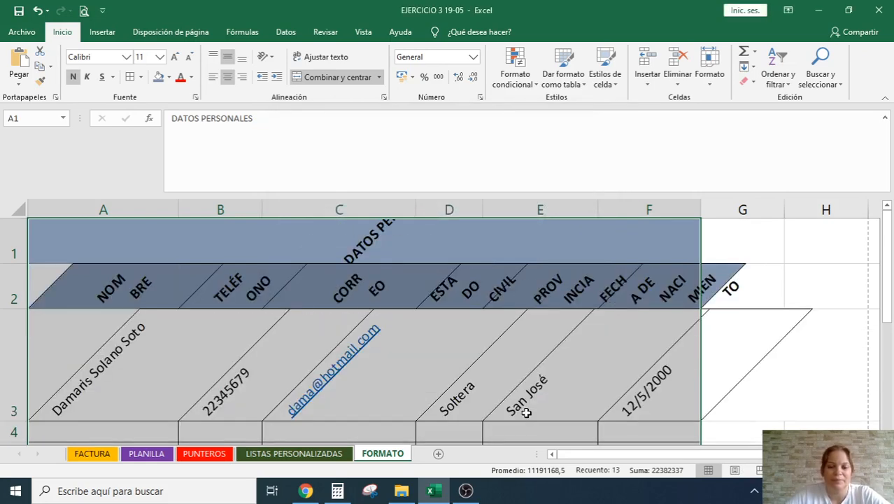
Step: Look over the rotated table and undo the last alignment change
{"action": "scroll", "coordinate": [664, 386], "scroll_direction": "down", "scroll_amount": 2}
{"action": "scroll", "coordinate": [664, 387], "scroll_direction": "up", "scroll_amount": 2}
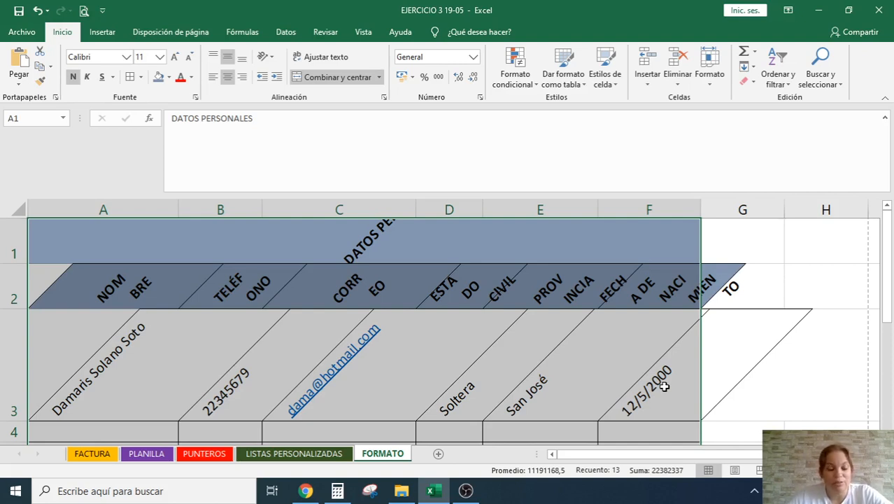
{"action": "key", "text": "ctrl+z"}
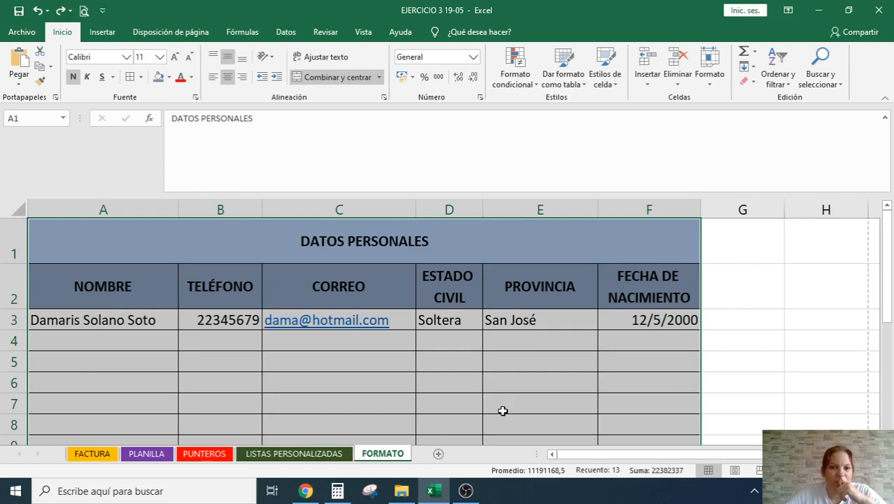
Step: Set the text orientation of the TELÉFONO header cell B2 to 45 degrees
{"action": "left_click", "coordinate": [437, 396]}
{"action": "left_click", "coordinate": [214, 286]}
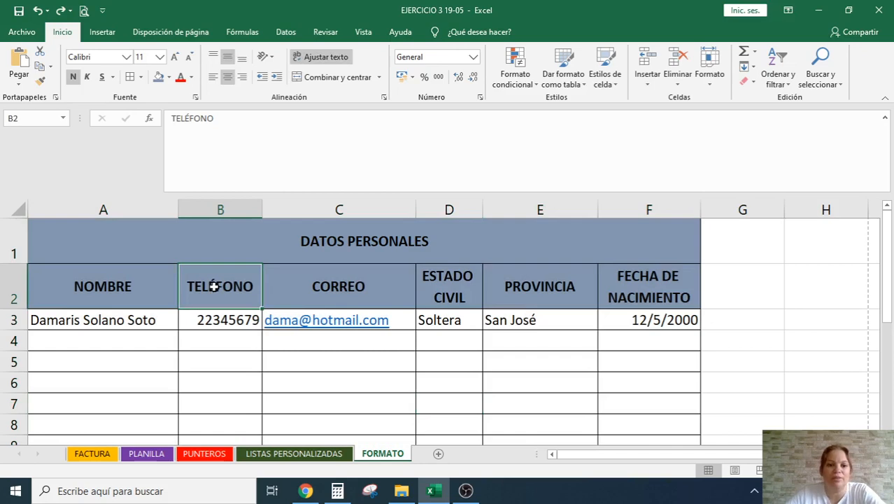
{"action": "key", "text": "ctrl+1"}
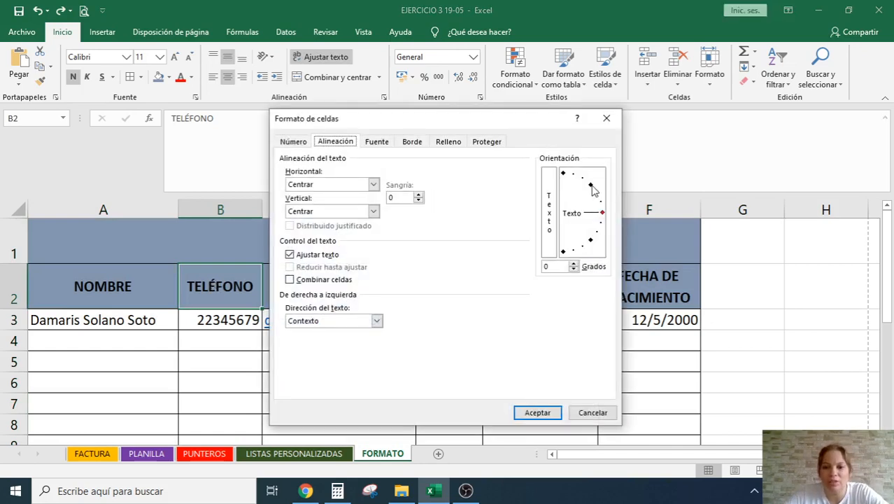
{"action": "left_click", "coordinate": [591, 187]}
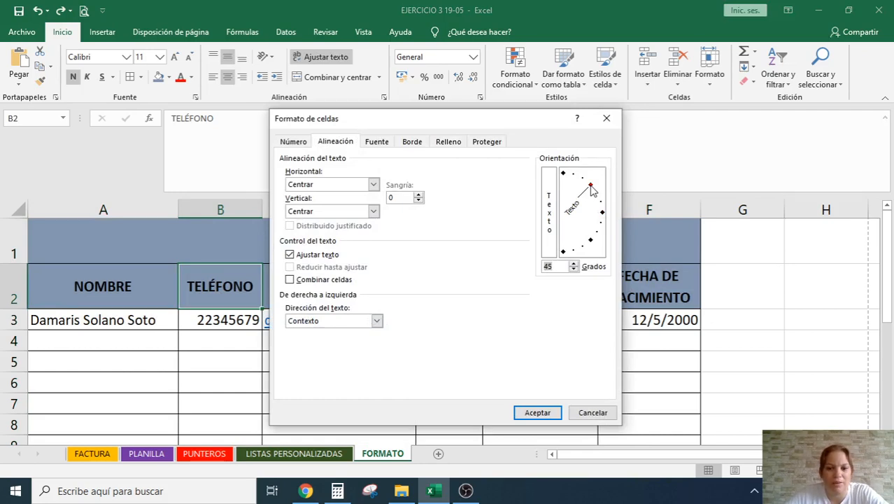
{"action": "left_click", "coordinate": [537, 412]}
{"action": "left_click", "coordinate": [375, 403]}
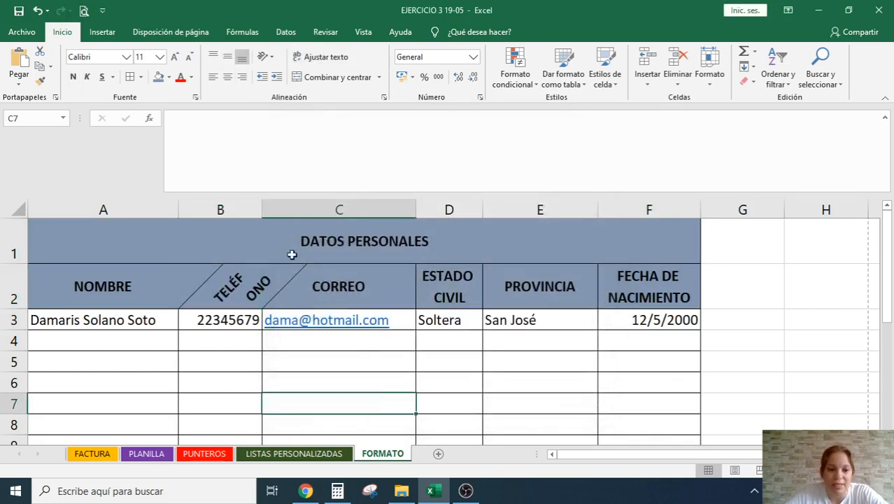
Step: Widen column B and increase the height of row 2 so the slanted TELÉFONO header fits on one line
{"action": "left_click_drag", "start_coordinate": [263, 207], "coordinate": [307, 207]}
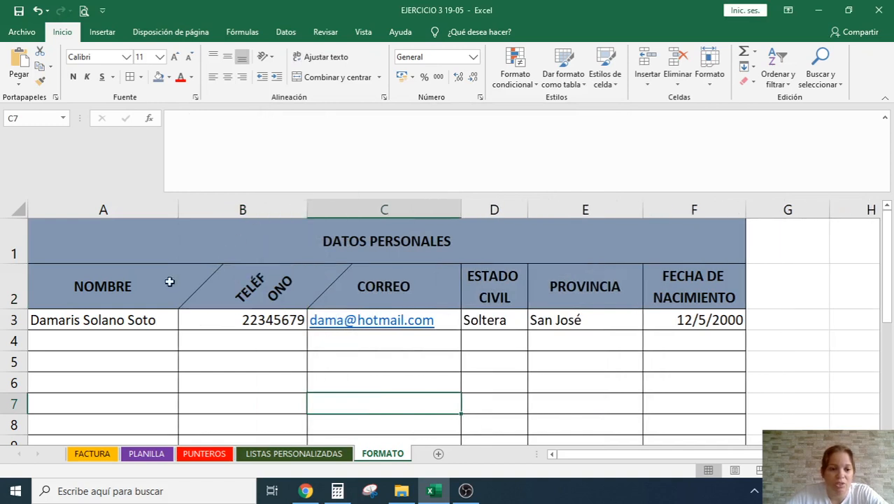
{"action": "left_click_drag", "start_coordinate": [20, 311], "coordinate": [21, 343]}
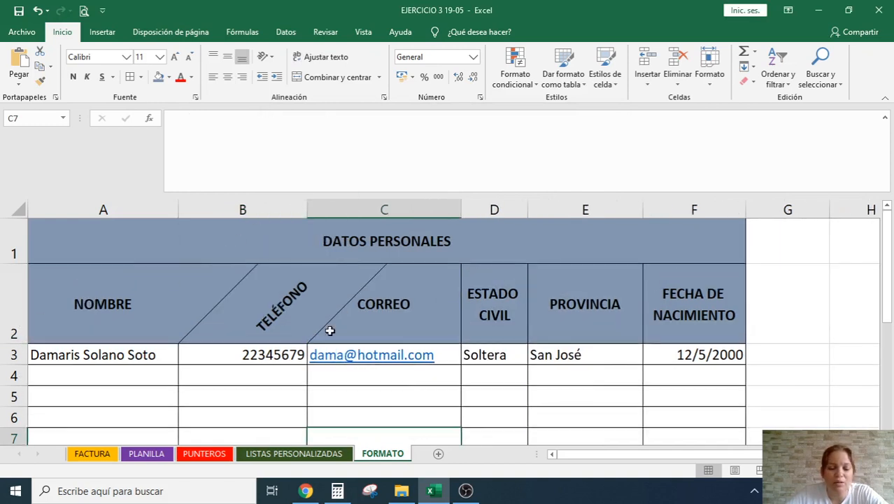
{"action": "left_click", "coordinate": [323, 398]}
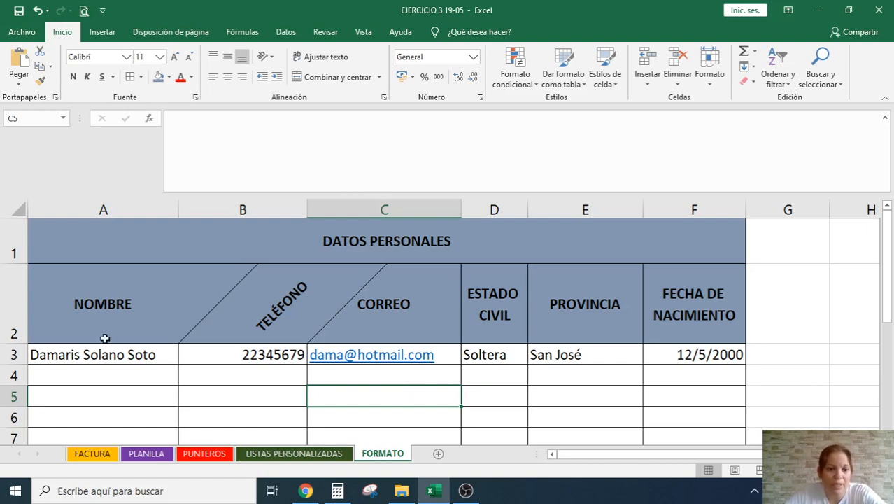
Step: Rotate the text of the TELÉFONO header in B2 upward using the Girar texto hacia arriba orientation
{"action": "left_click", "coordinate": [322, 290]}
{"action": "left_click", "coordinate": [226, 321]}
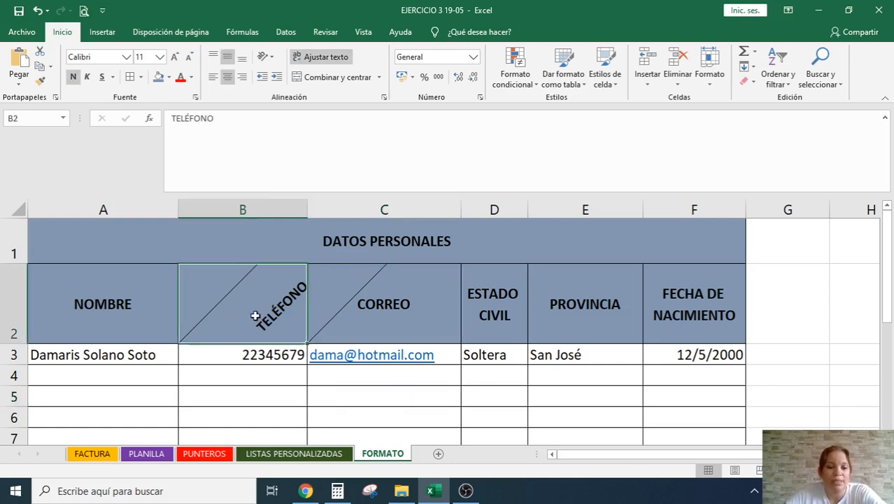
{"action": "left_click", "coordinate": [273, 60]}
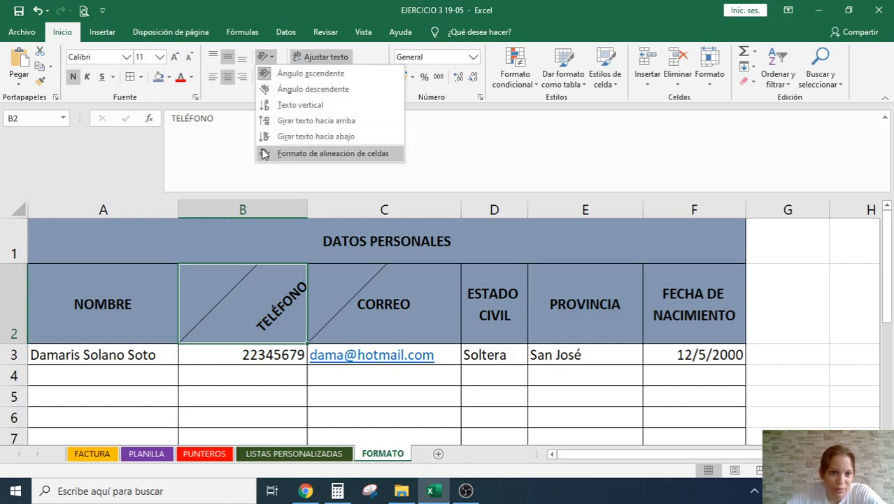
{"action": "left_click", "coordinate": [268, 120]}
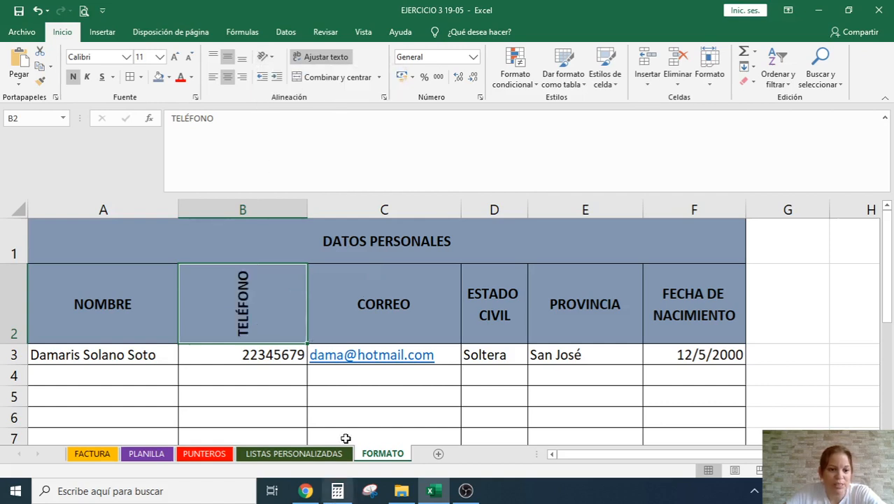
{"action": "left_click", "coordinate": [356, 377]}
Step: Narrow column B around the vertical TELÉFONO header, keeping it wide enough to display the full phone number in B3
{"action": "left_click", "coordinate": [297, 291]}
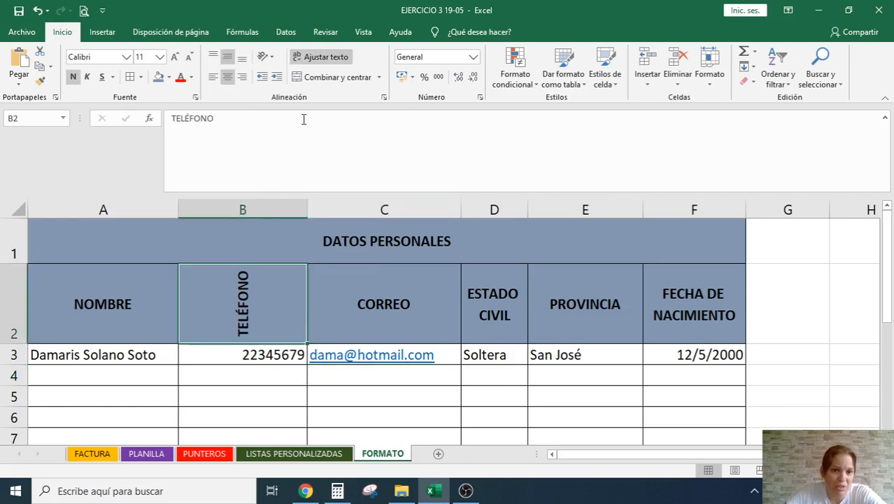
{"action": "left_click_drag", "start_coordinate": [307, 209], "coordinate": [263, 210]}
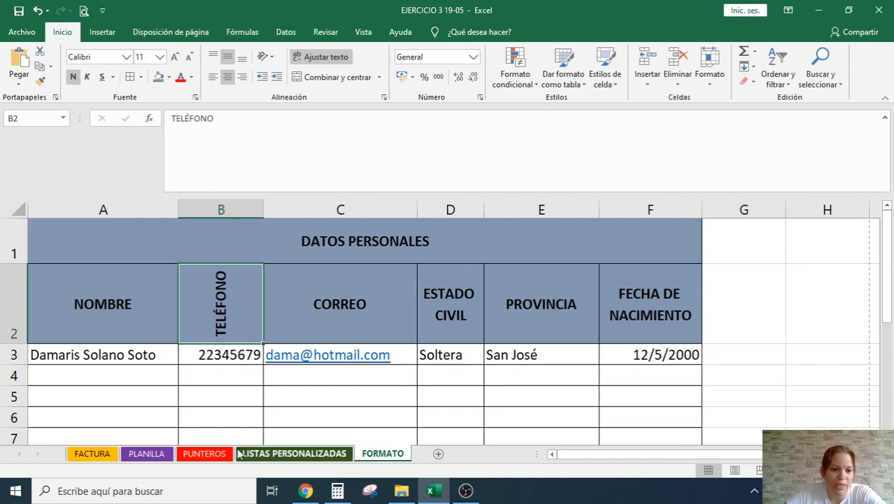
{"action": "left_click", "coordinate": [223, 356]}
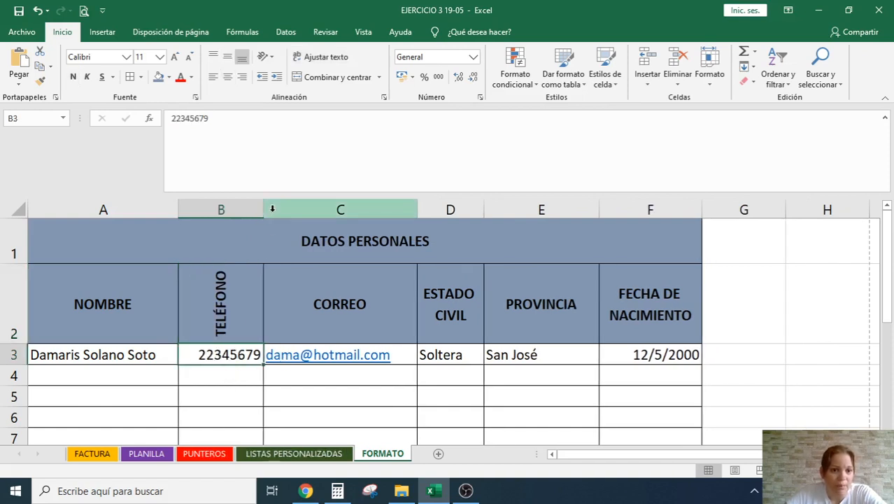
{"action": "left_click_drag", "start_coordinate": [262, 210], "coordinate": [216, 210]}
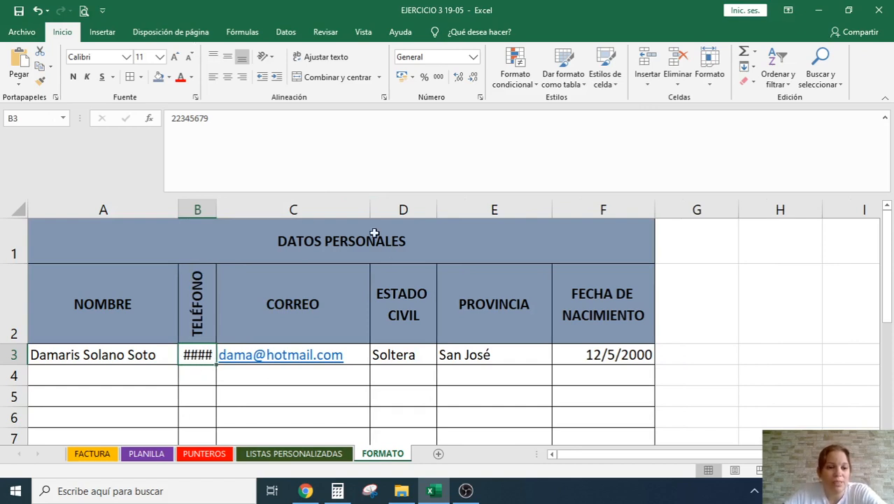
{"action": "left_click_drag", "start_coordinate": [217, 208], "coordinate": [265, 210]}
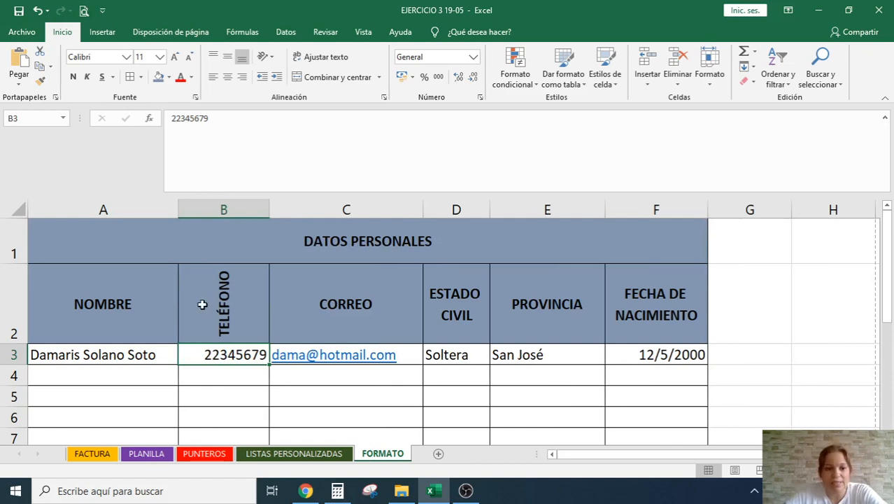
Step: Select the header rows A1:F2 and review their alignment and font options in the Formato de celdas dialog
{"action": "left_click_drag", "start_coordinate": [378, 239], "coordinate": [367, 304]}
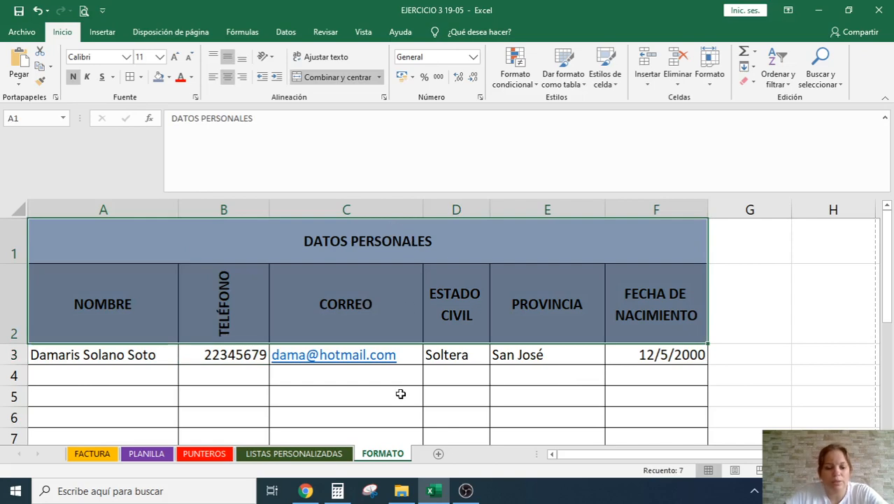
{"action": "key", "text": "ctrl+1"}
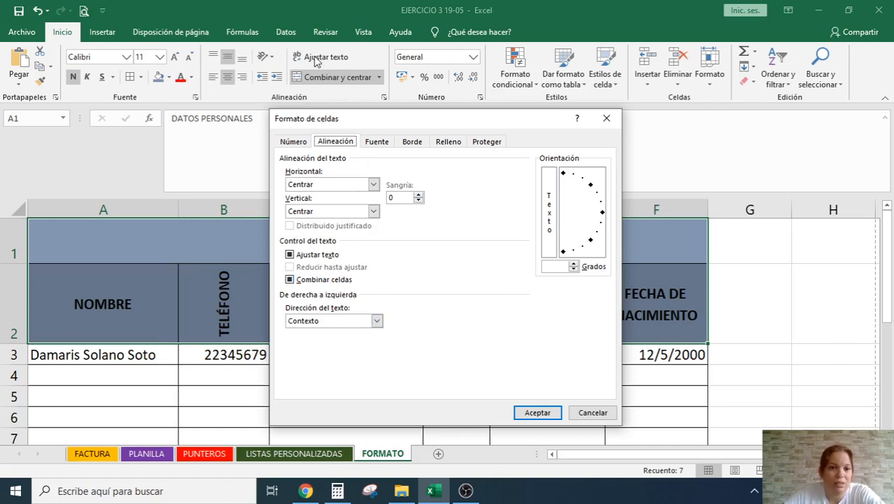
{"action": "left_click", "coordinate": [378, 142]}
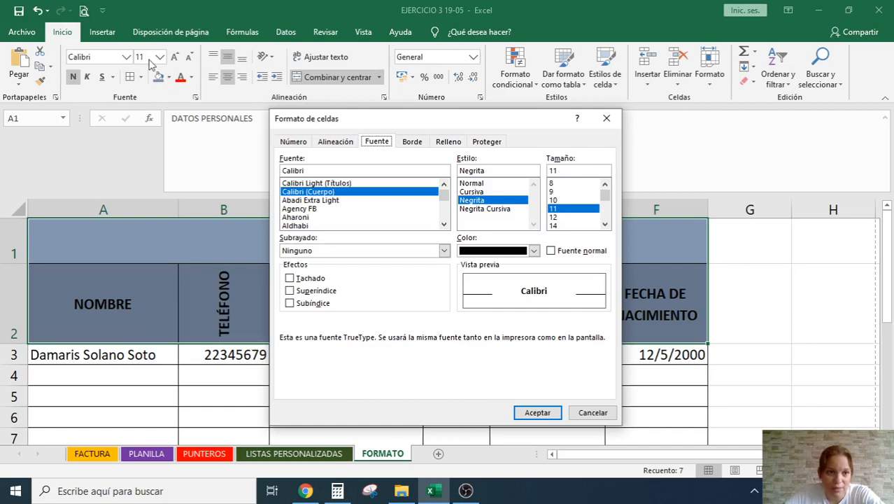
{"action": "left_click", "coordinate": [592, 412]}
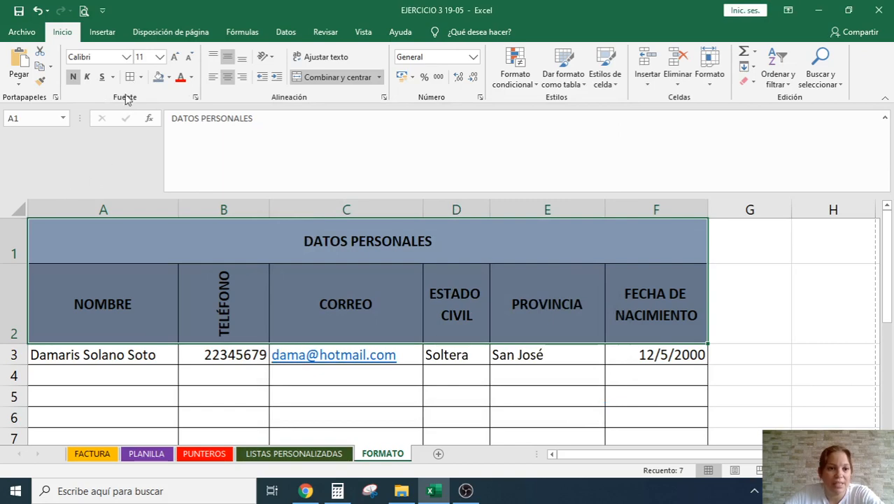
{"action": "left_click", "coordinate": [195, 97]}
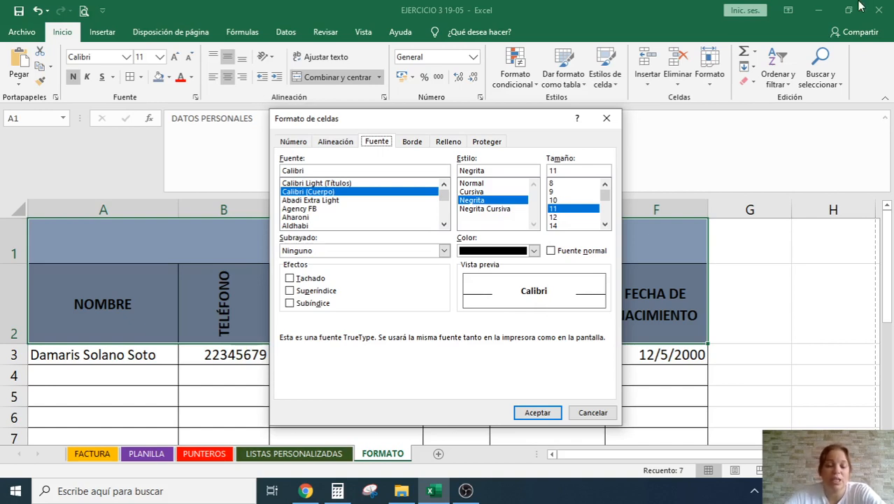
Step: Try red dashed outline and interior borders on the header rows A1:F2, and undo the border change
{"action": "left_click", "coordinate": [413, 142]}
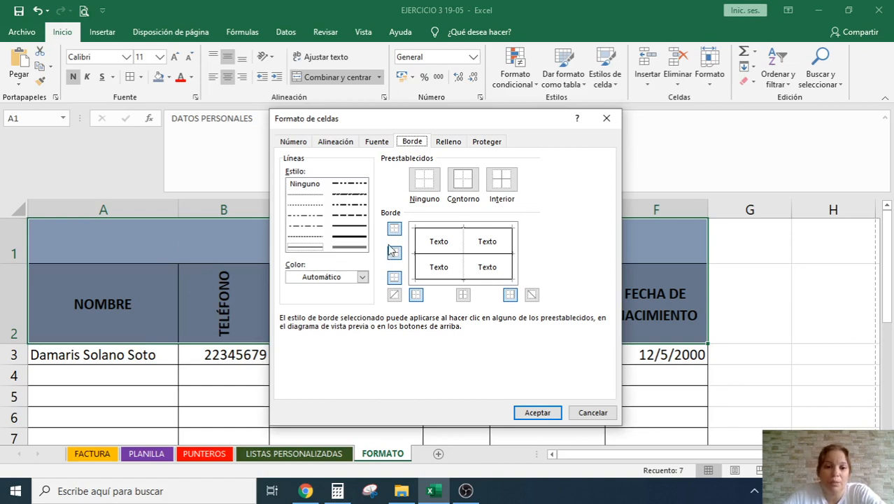
{"action": "left_click", "coordinate": [355, 216]}
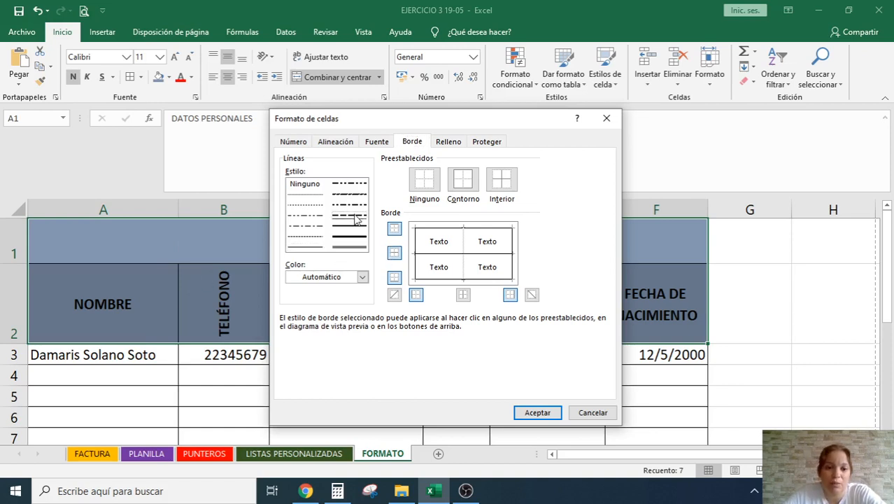
{"action": "left_click", "coordinate": [362, 277]}
{"action": "left_click", "coordinate": [303, 393]}
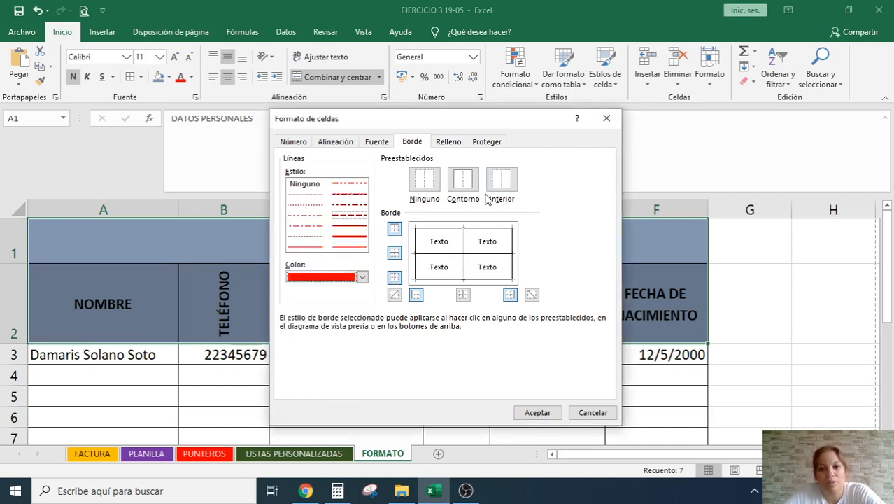
{"action": "left_click", "coordinate": [458, 183]}
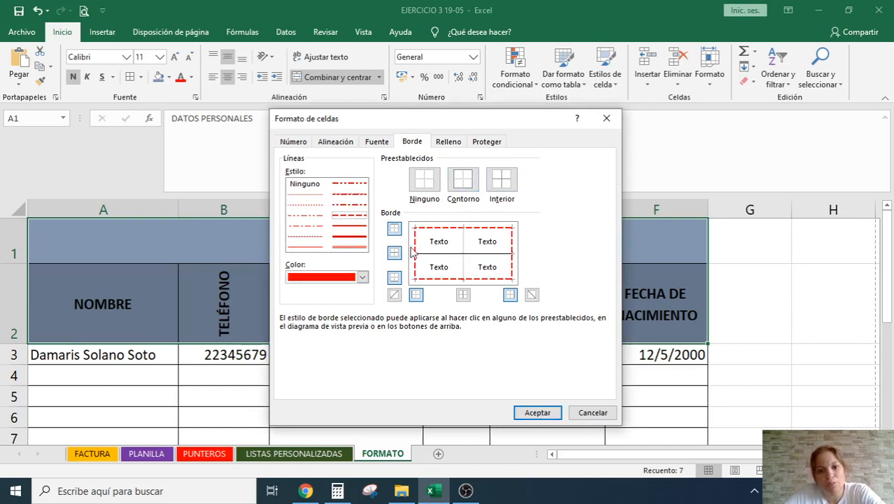
{"action": "left_click", "coordinate": [503, 180]}
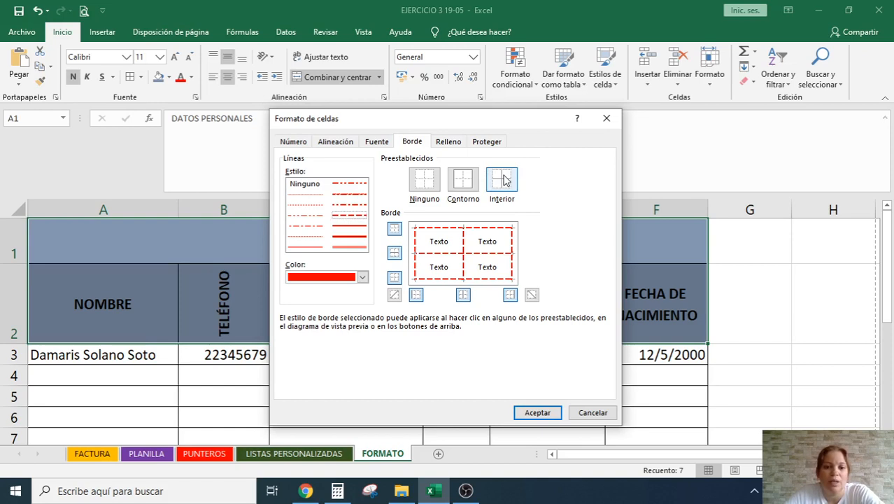
{"action": "left_click", "coordinate": [534, 296]}
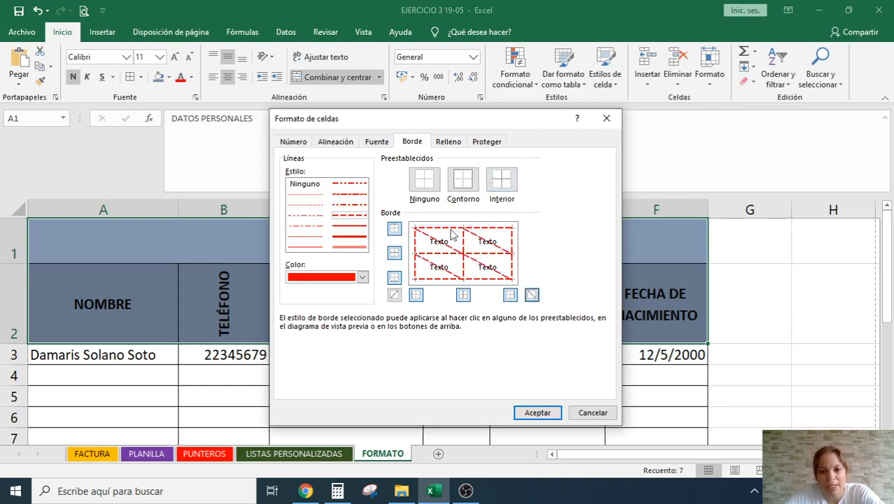
{"action": "left_click", "coordinate": [531, 296]}
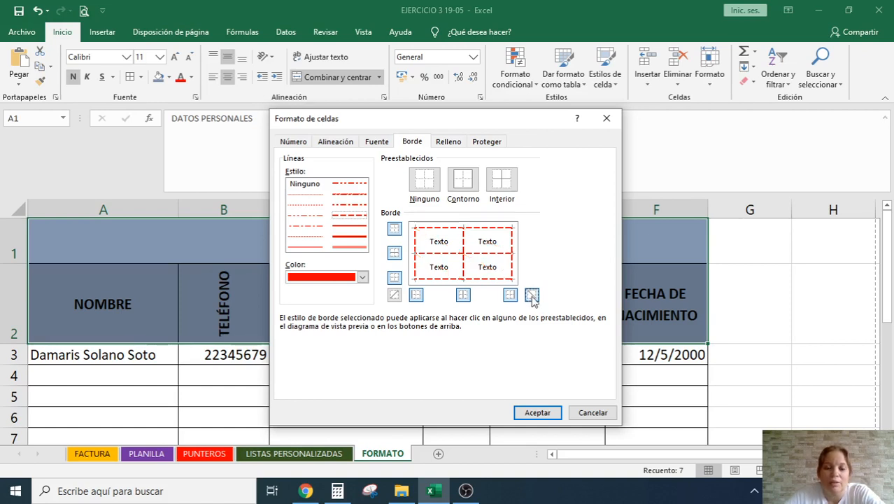
{"action": "left_click", "coordinate": [537, 413]}
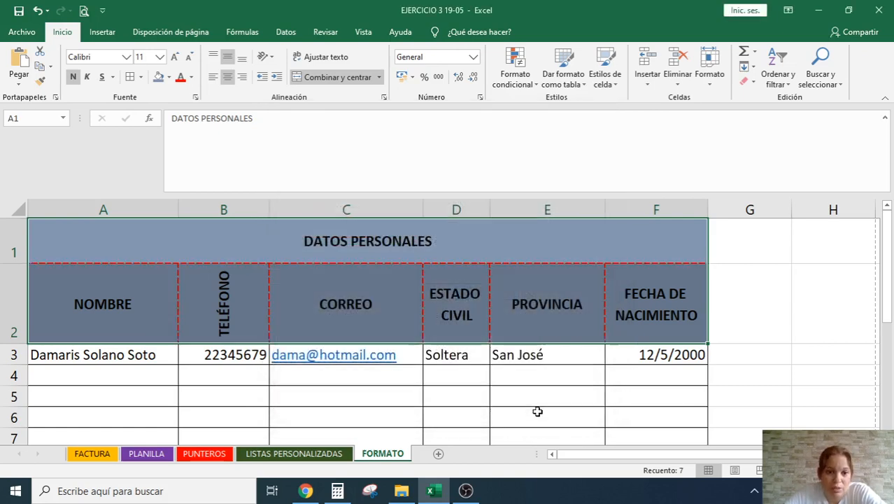
{"action": "left_click", "coordinate": [541, 396]}
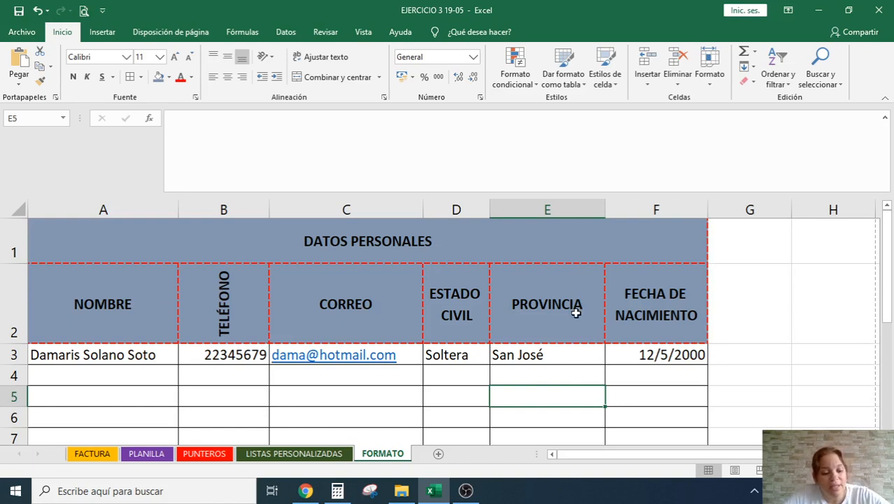
{"action": "key", "text": "ctrl+z"}
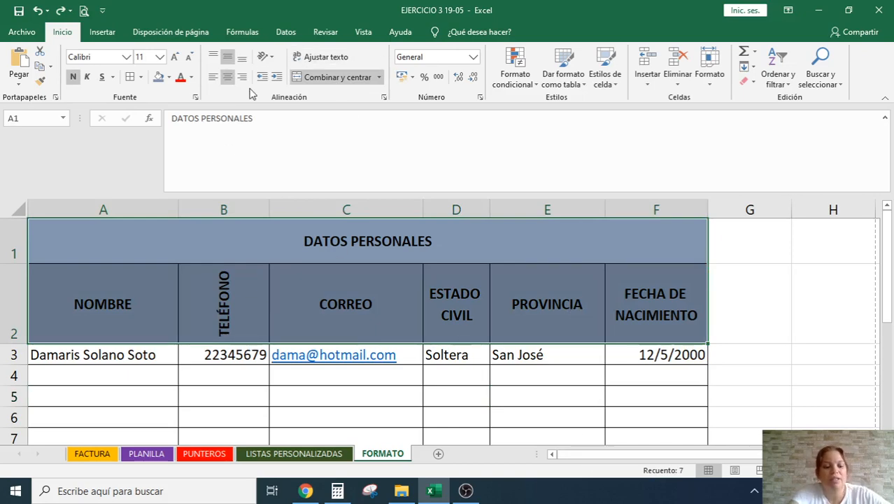
Step: Fill the header rows A1:F2 with a dense dotted pattern style, keeping the pattern colour Automático
{"action": "key", "text": "ctrl+1"}
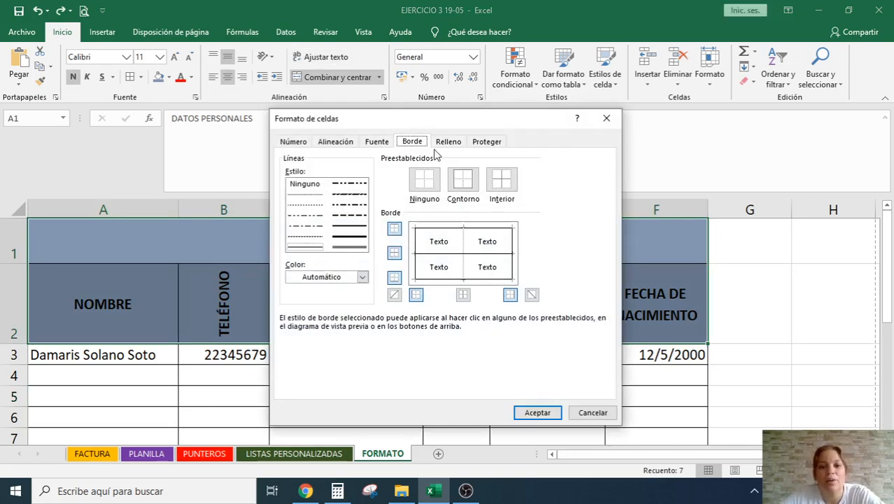
{"action": "left_click", "coordinate": [449, 142]}
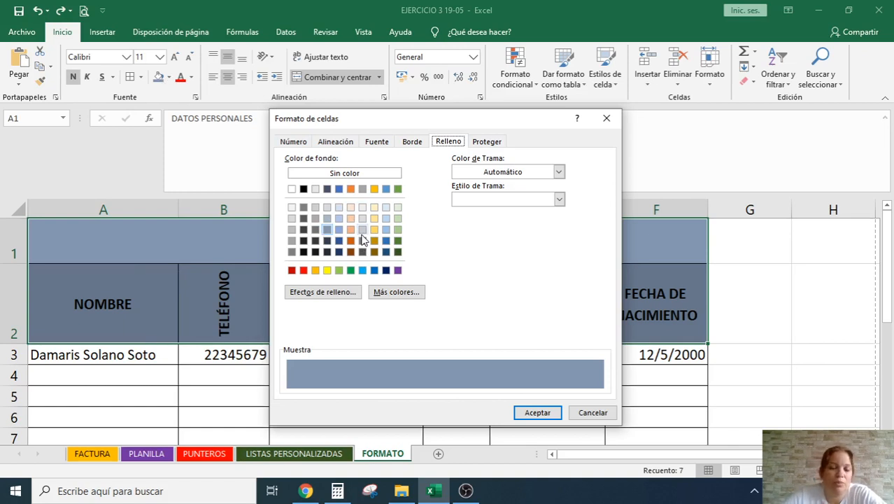
{"action": "left_click", "coordinate": [559, 173]}
{"action": "left_click", "coordinate": [581, 187]}
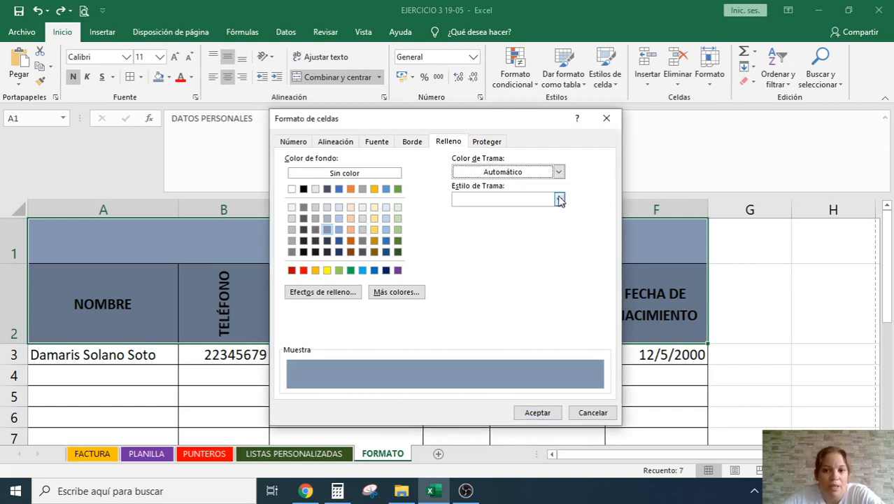
{"action": "left_click", "coordinate": [559, 199]}
{"action": "left_click", "coordinate": [525, 234]}
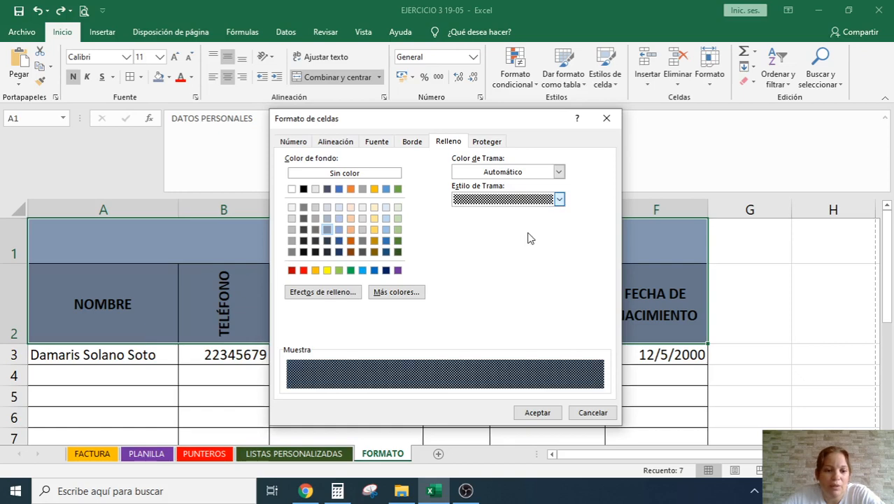
{"action": "left_click", "coordinate": [537, 412]}
{"action": "left_click", "coordinate": [832, 375]}
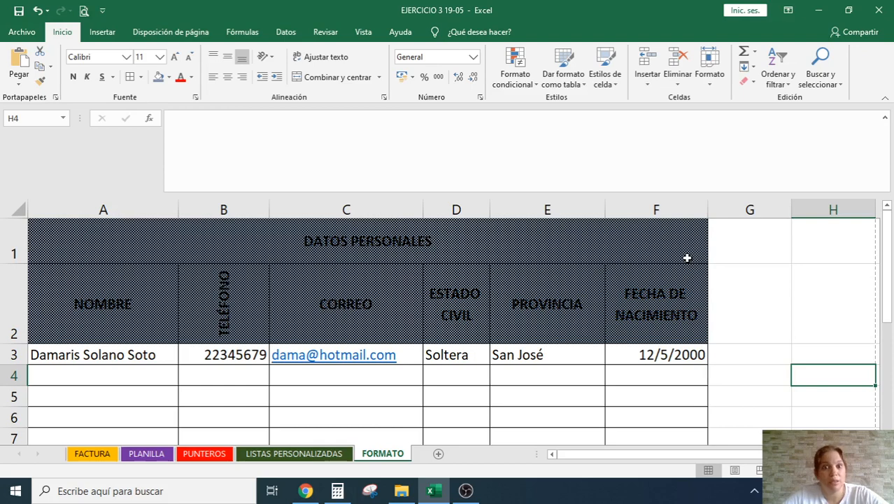
Step: Undo the pattern fill on the header rows
{"action": "key", "text": "ctrl+1"}
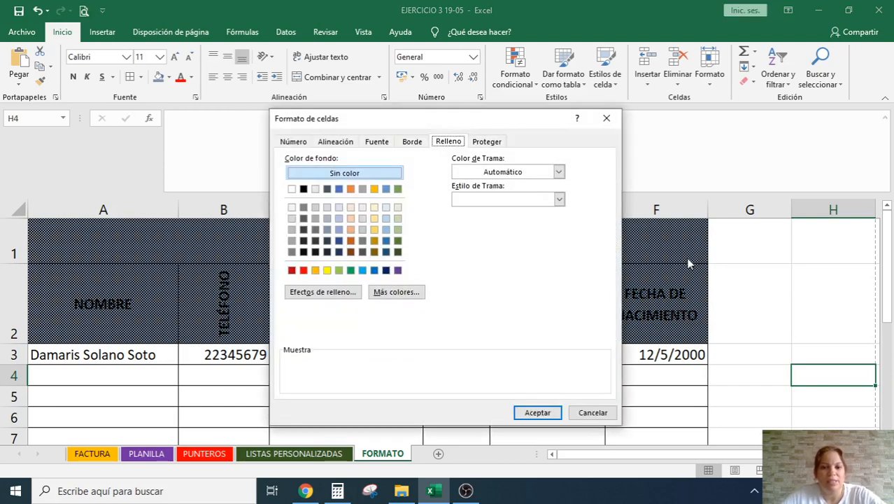
{"action": "left_click", "coordinate": [591, 412]}
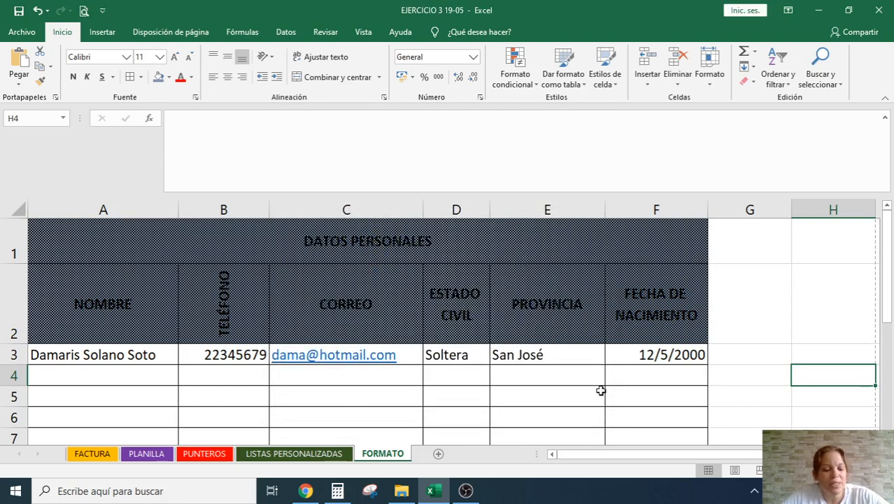
{"action": "key", "text": "ctrl+z"}
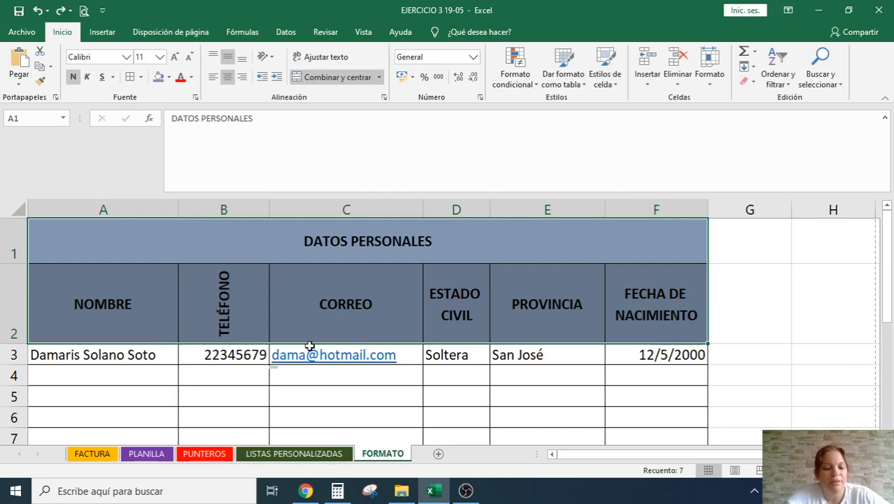
Step: Review the protection, fill, border, font, alignment and number options for the header rows, and close the dialog without changes
{"action": "key", "text": "ctrl+1"}
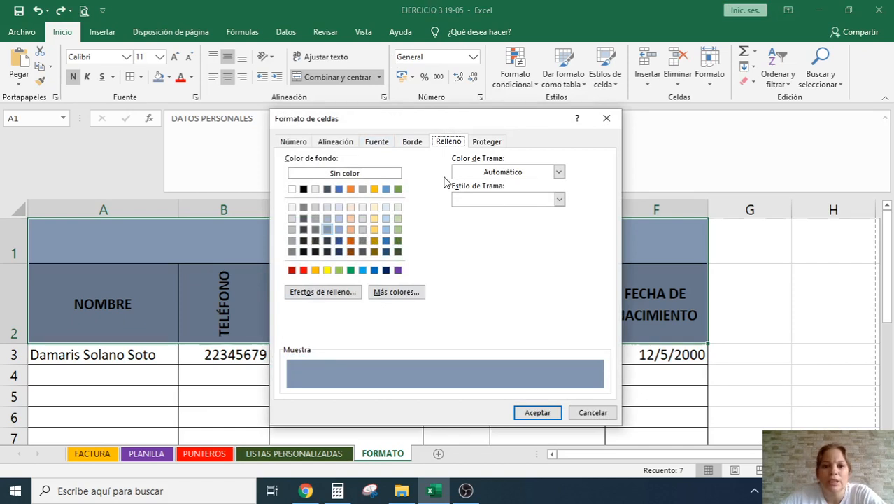
{"action": "left_click", "coordinate": [488, 142]}
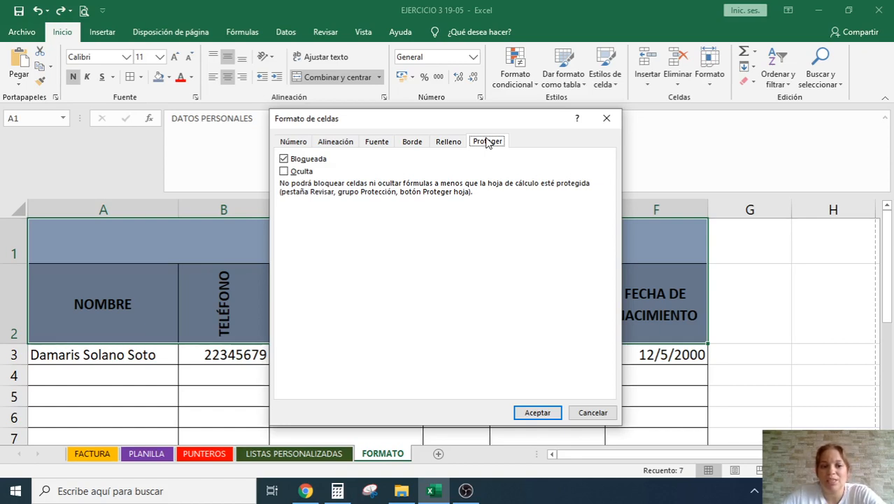
{"action": "left_click", "coordinate": [450, 142]}
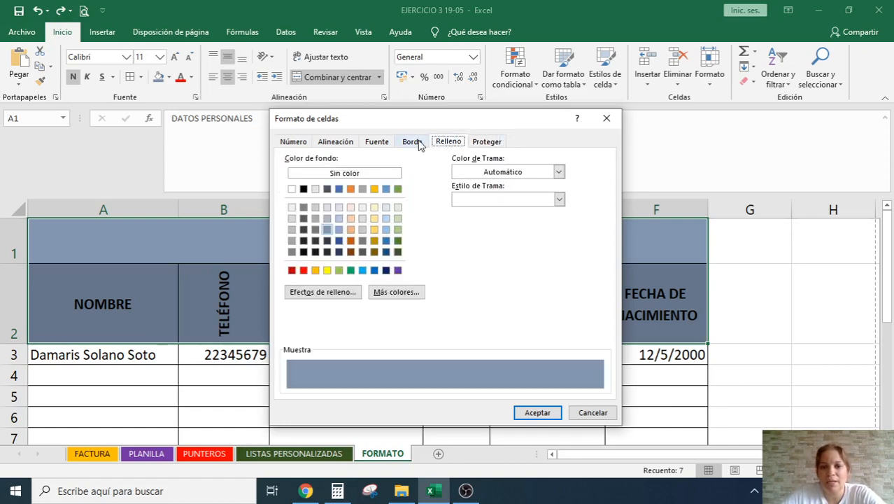
{"action": "left_click", "coordinate": [414, 142]}
{"action": "left_click", "coordinate": [377, 142]}
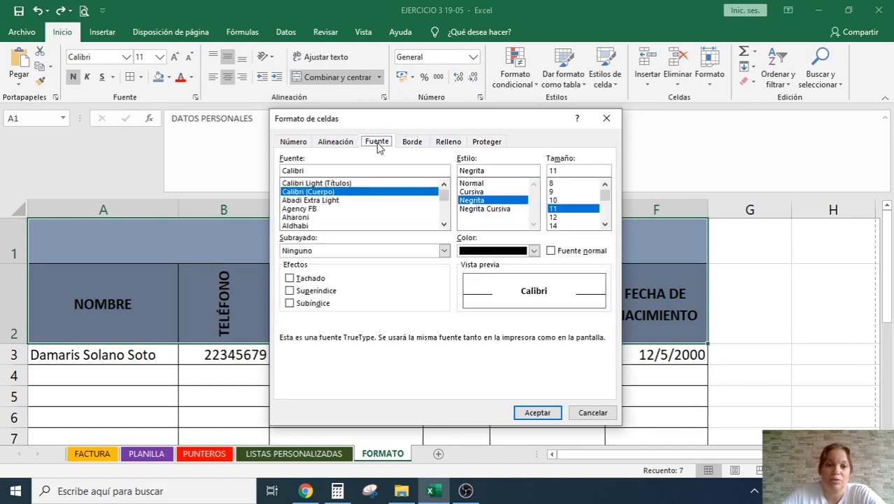
{"action": "left_click", "coordinate": [338, 144]}
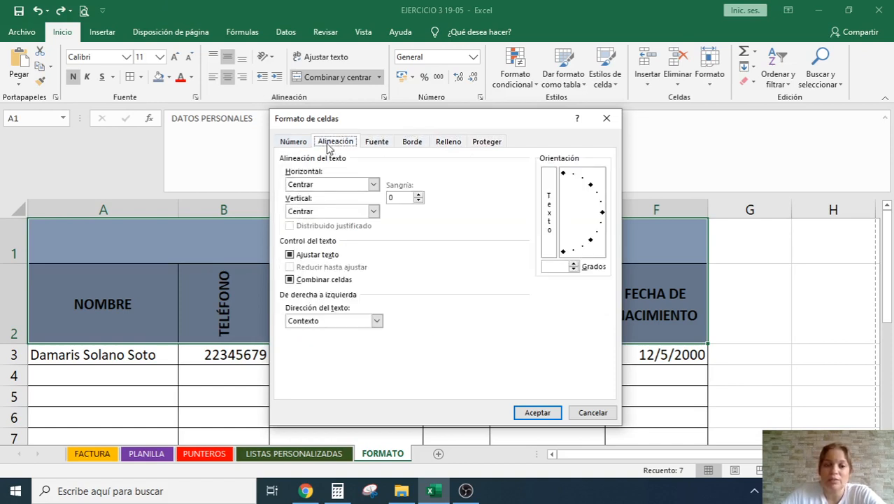
{"action": "left_click", "coordinate": [292, 146]}
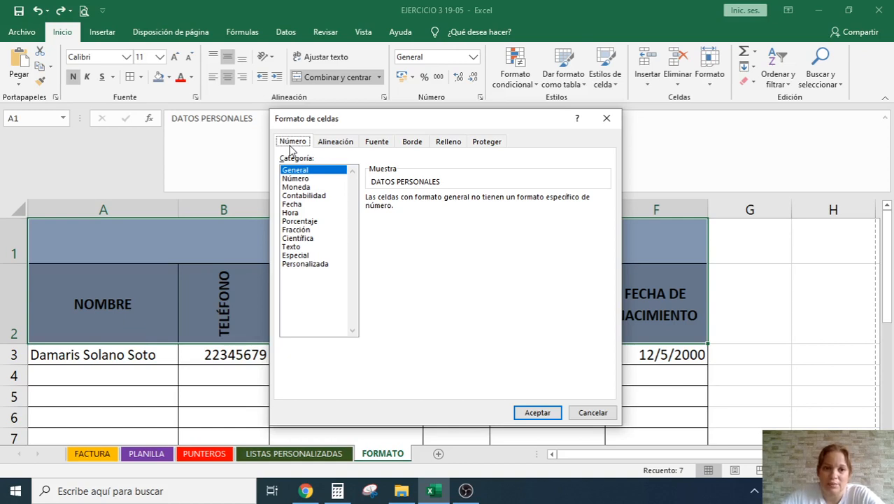
{"action": "left_click", "coordinate": [592, 413]}
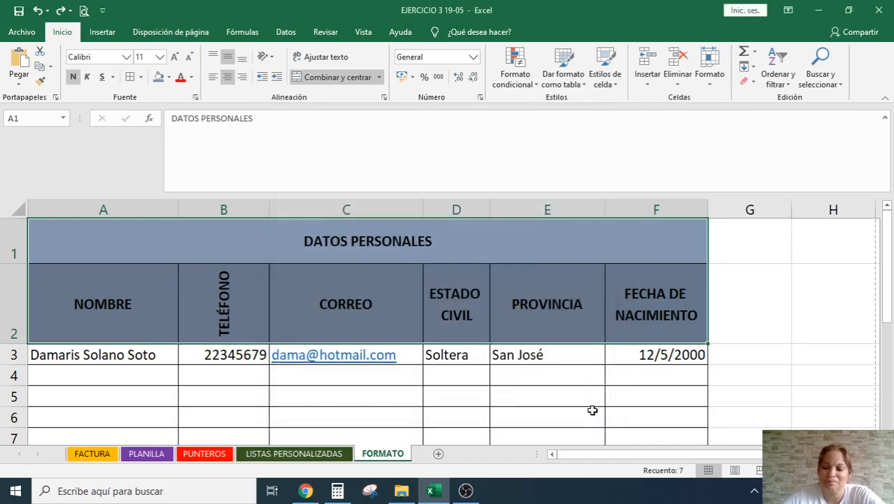